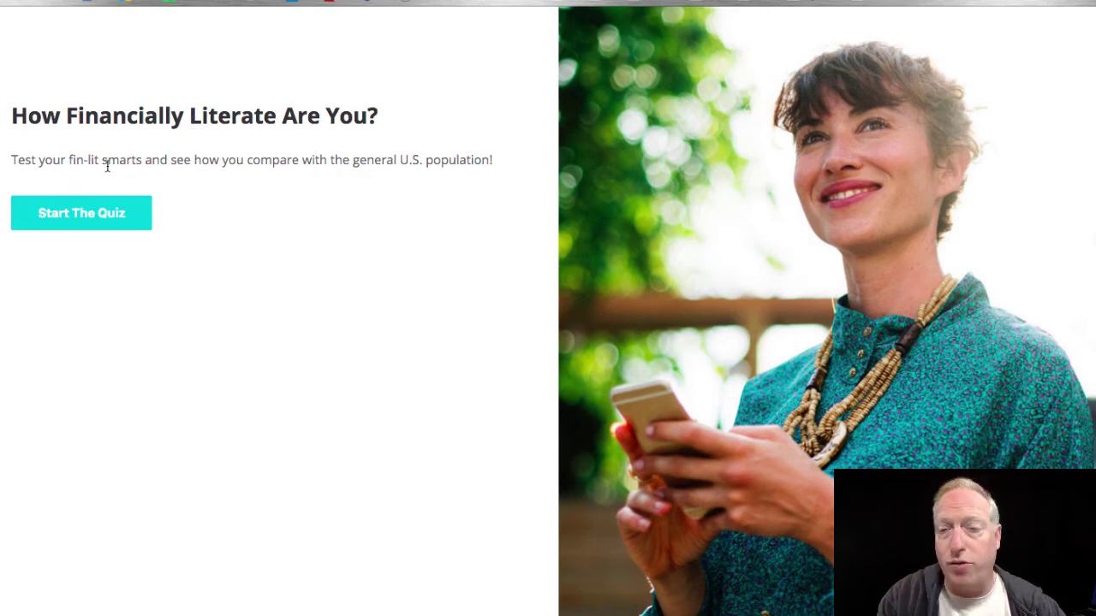
# Step: Start the financial literacy quiz and answer its first three questions, choosing more than one investment as the safer way to invest $1000
pyautogui.click(86, 211)
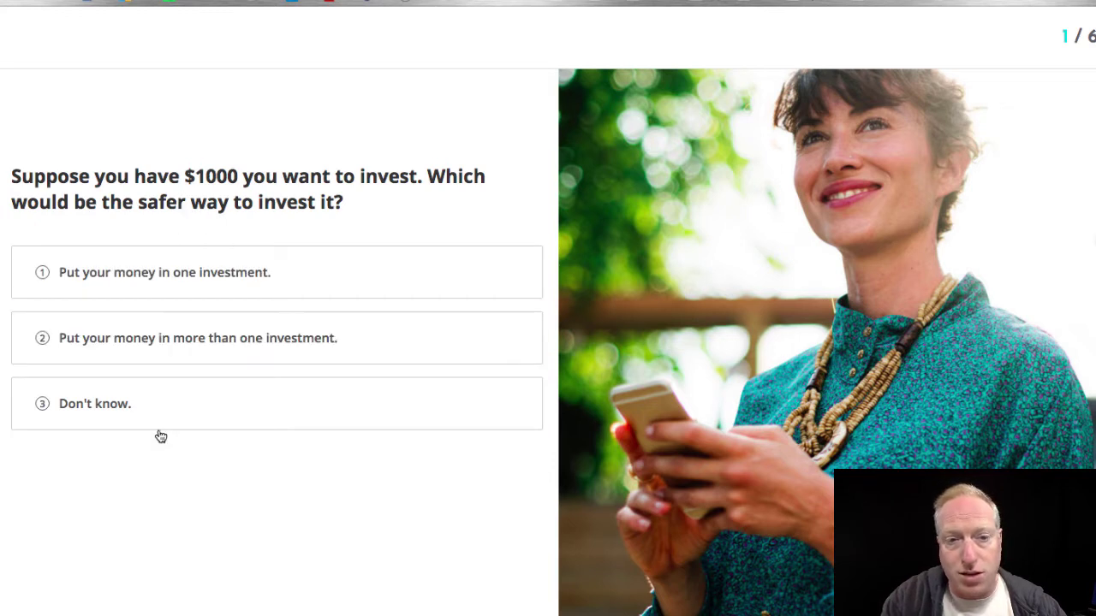
pyautogui.click(149, 270)
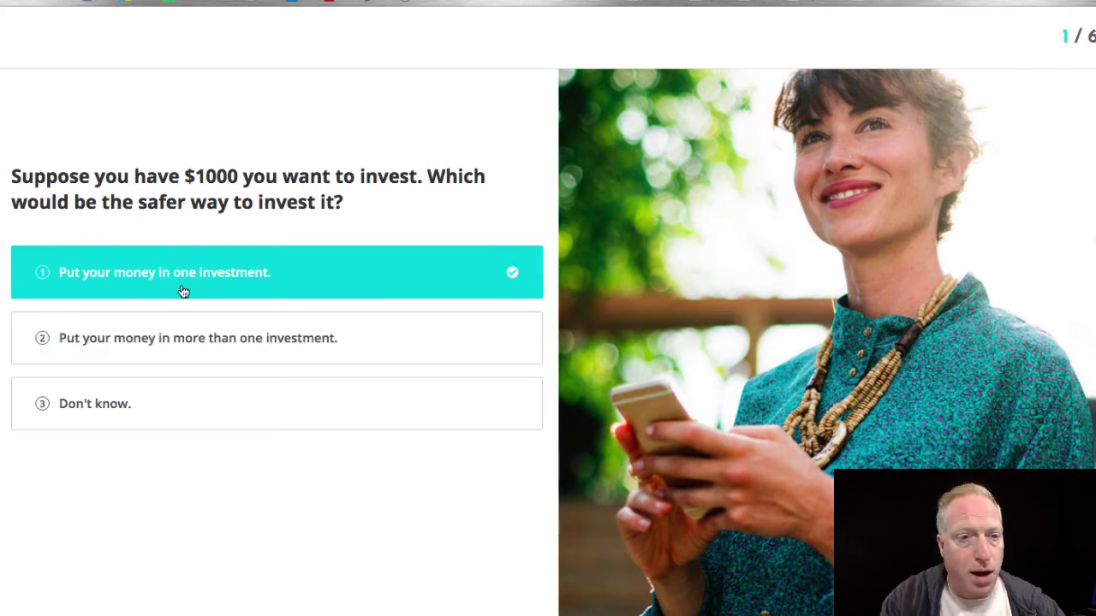
pyautogui.click(191, 335)
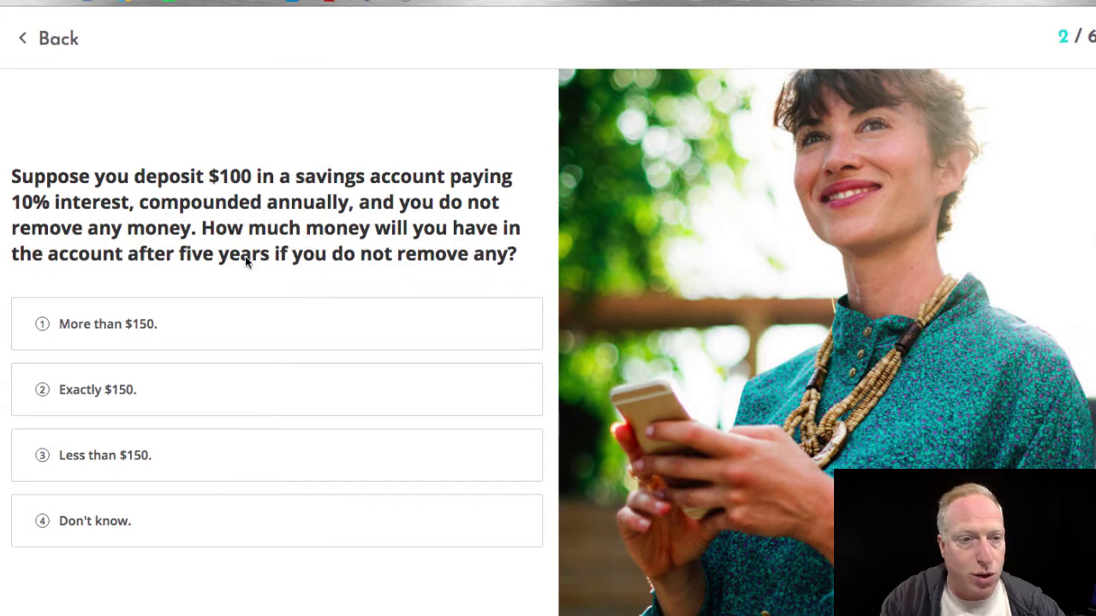
pyautogui.click(220, 382)
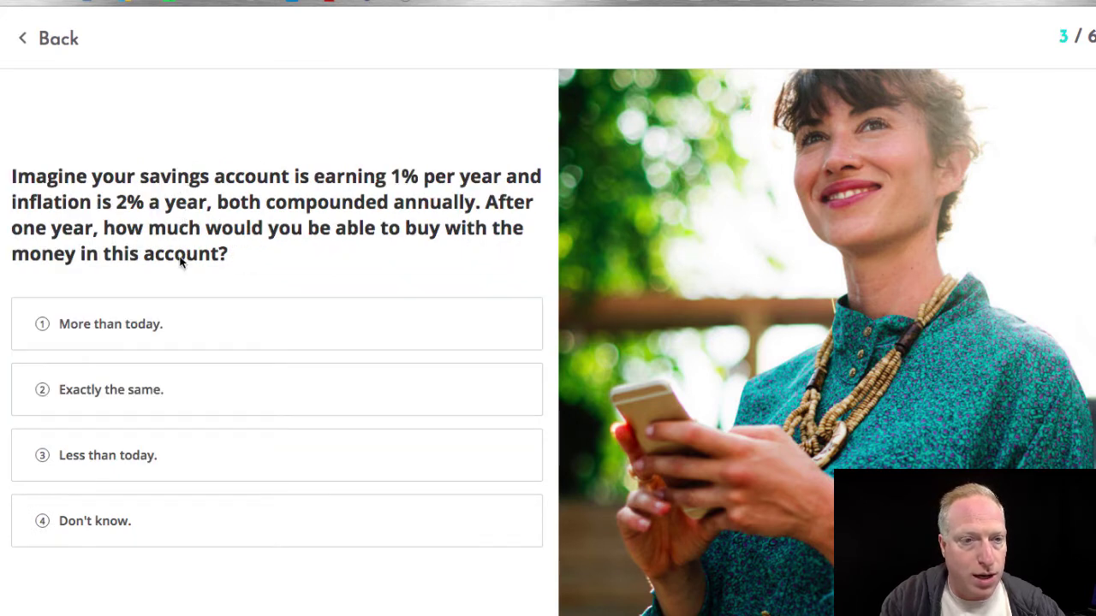
pyautogui.click(194, 409)
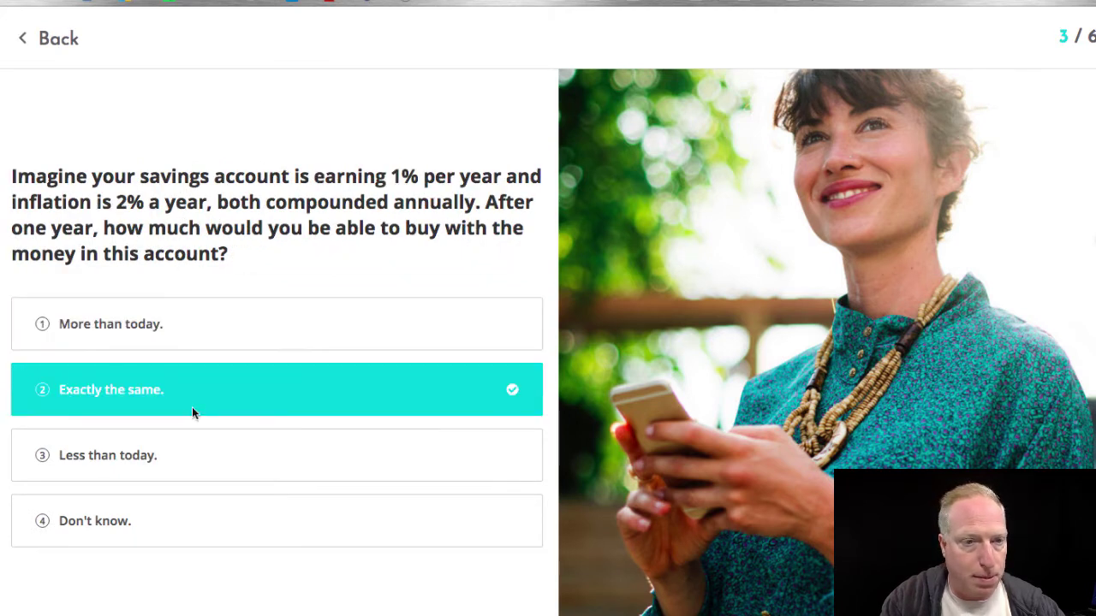
pyautogui.click(278, 284)
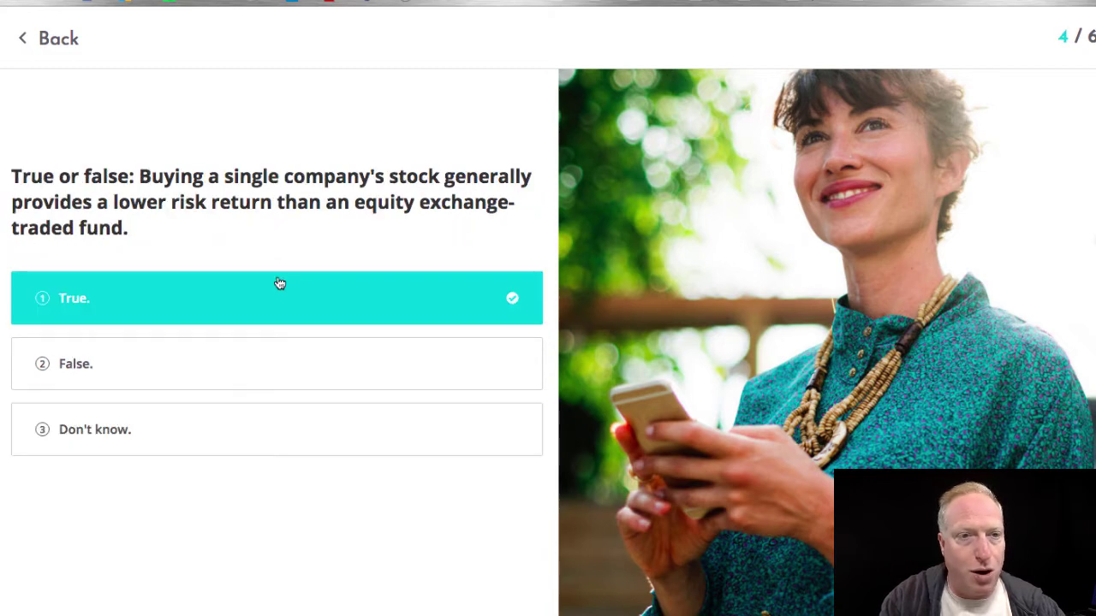
# Step: Finish the quiz by answering False on single-stock risk, 80% stocks, 20% bonds as most aggressive, and 0-15% for the average return
pyautogui.click(260, 359)
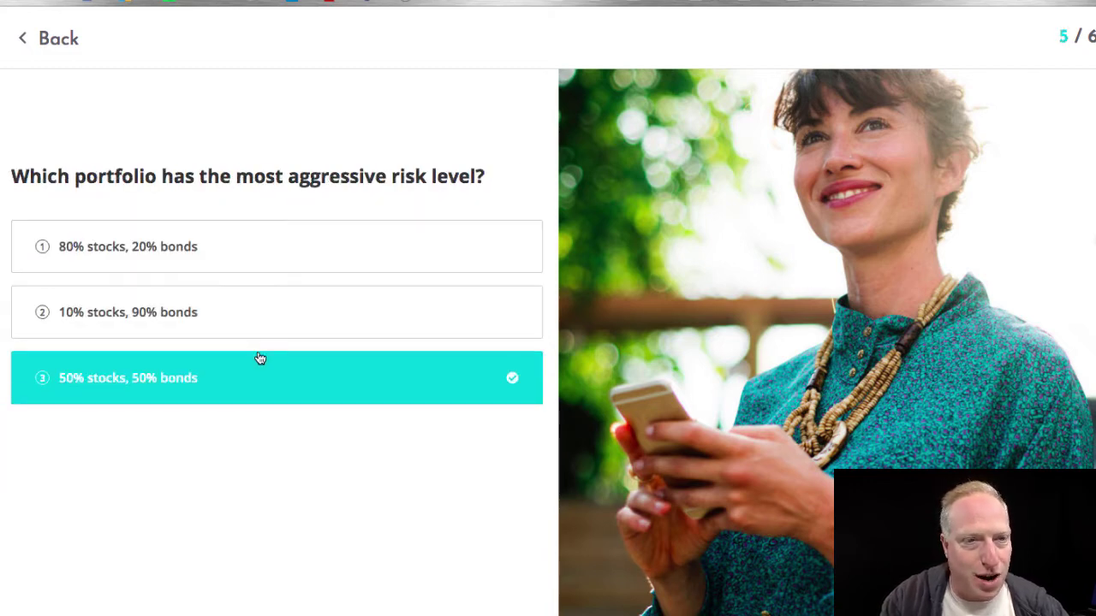
pyautogui.click(225, 257)
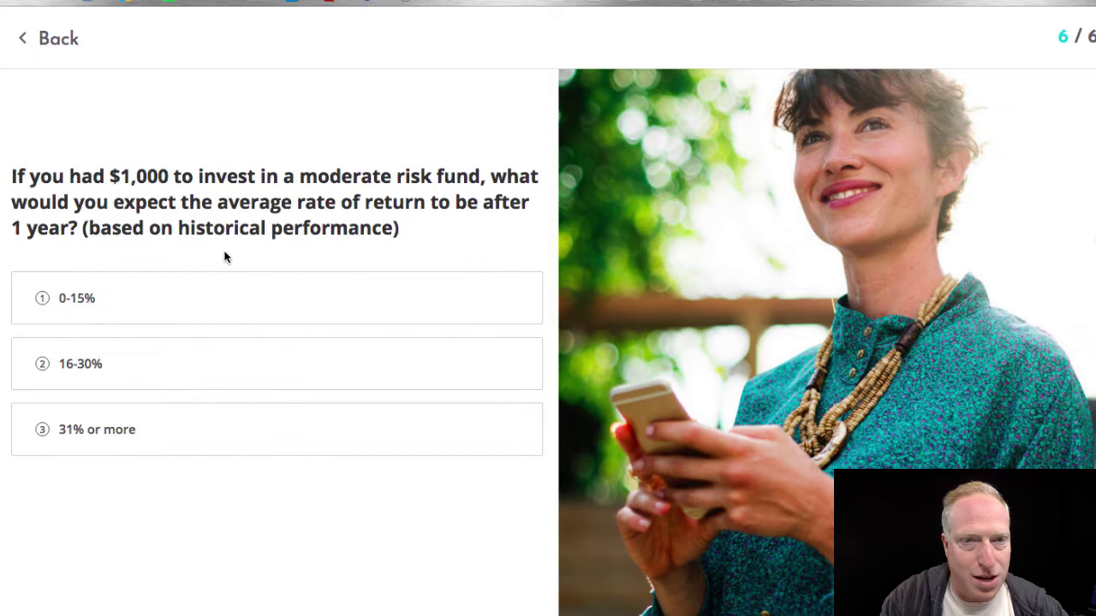
pyautogui.click(214, 296)
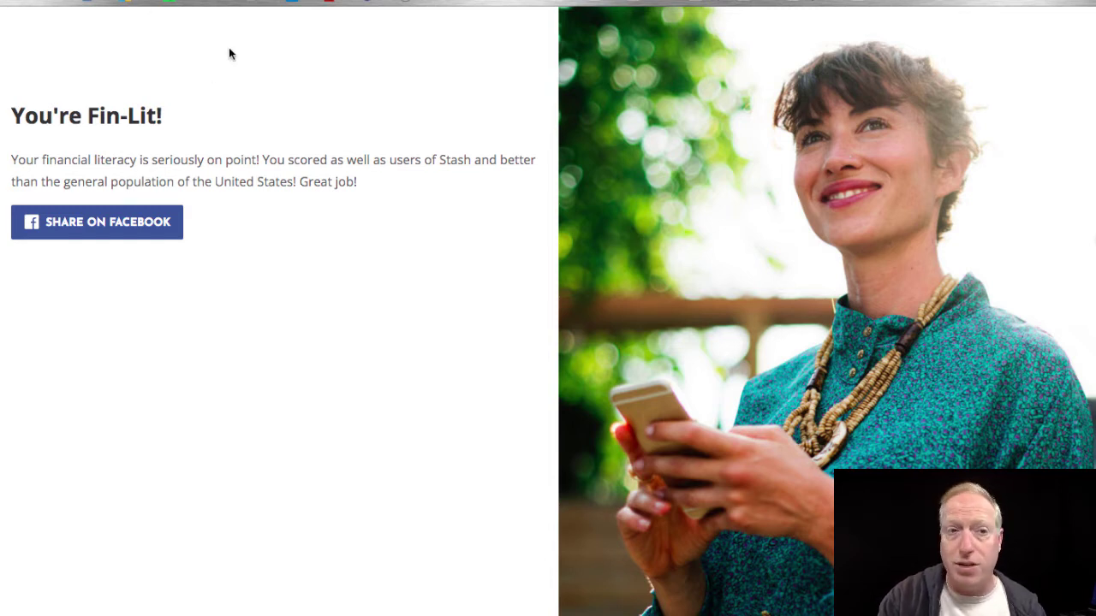
# Step: View the Facebook sharing window for the quiz result and close it without posting
pyautogui.click(105, 229)
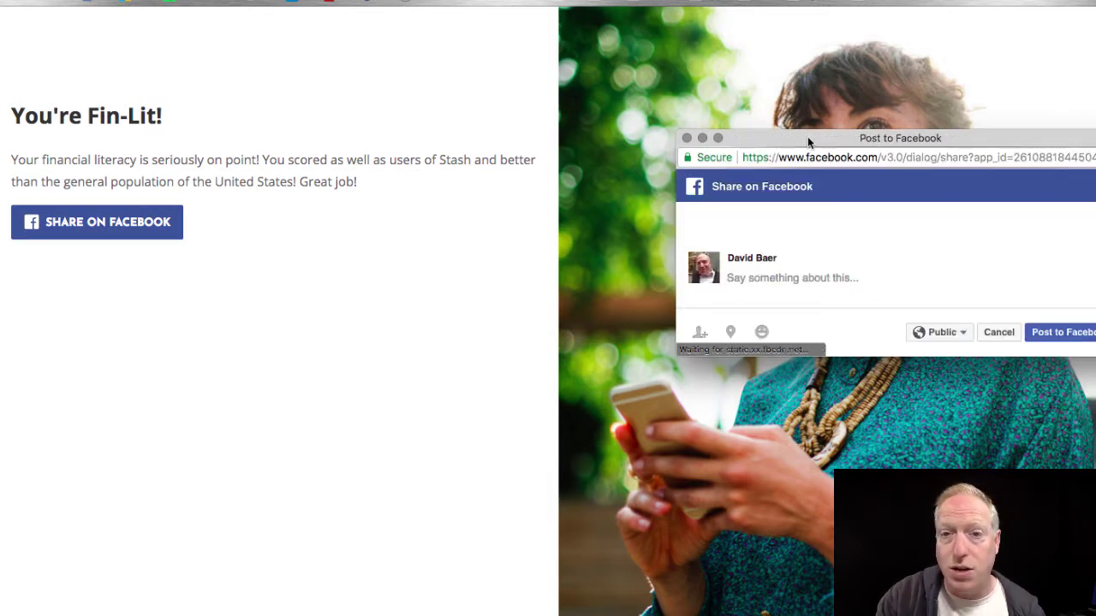
pyautogui.click(686, 138)
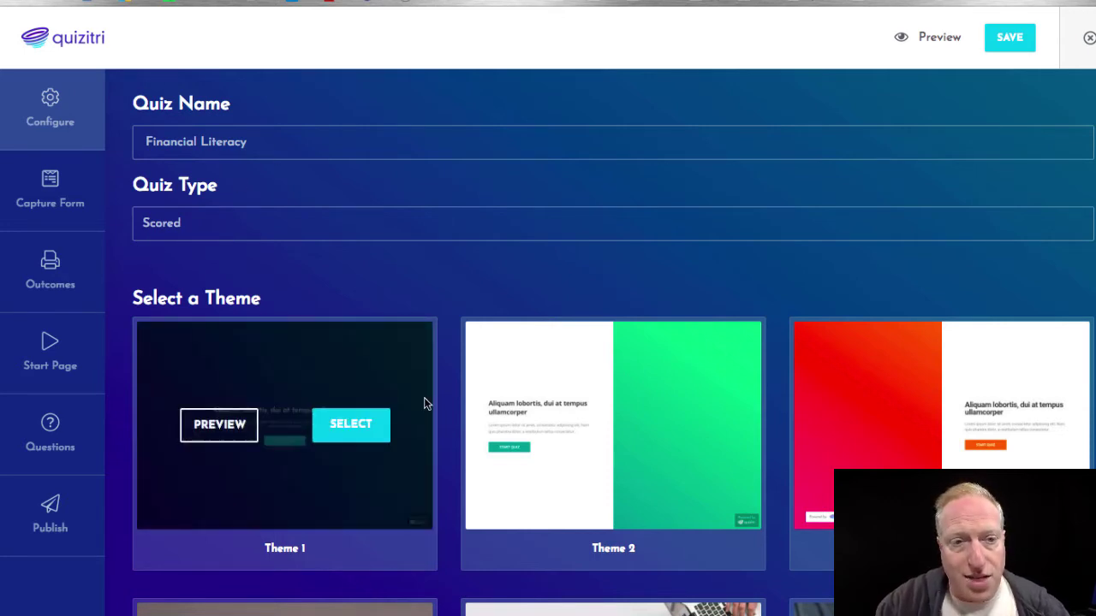
# Step: Browse the theme gallery in the Financial Literacy quiz's configuration
pyautogui.scroll(-7, 424, 400)
pyautogui.scroll(-20, 423, 398)
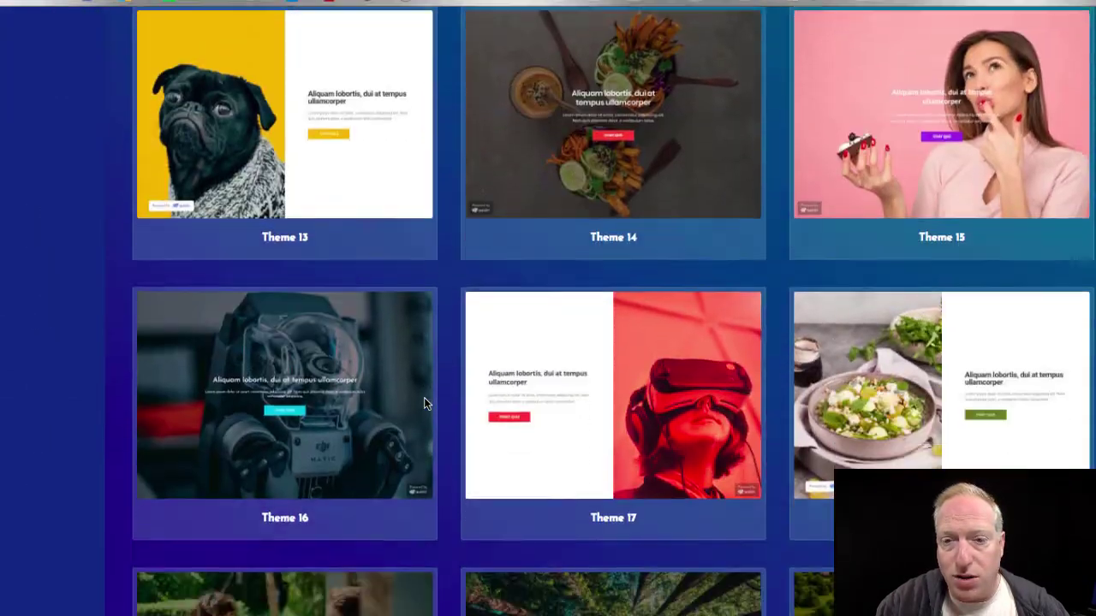
pyautogui.scroll(-10, 424, 397)
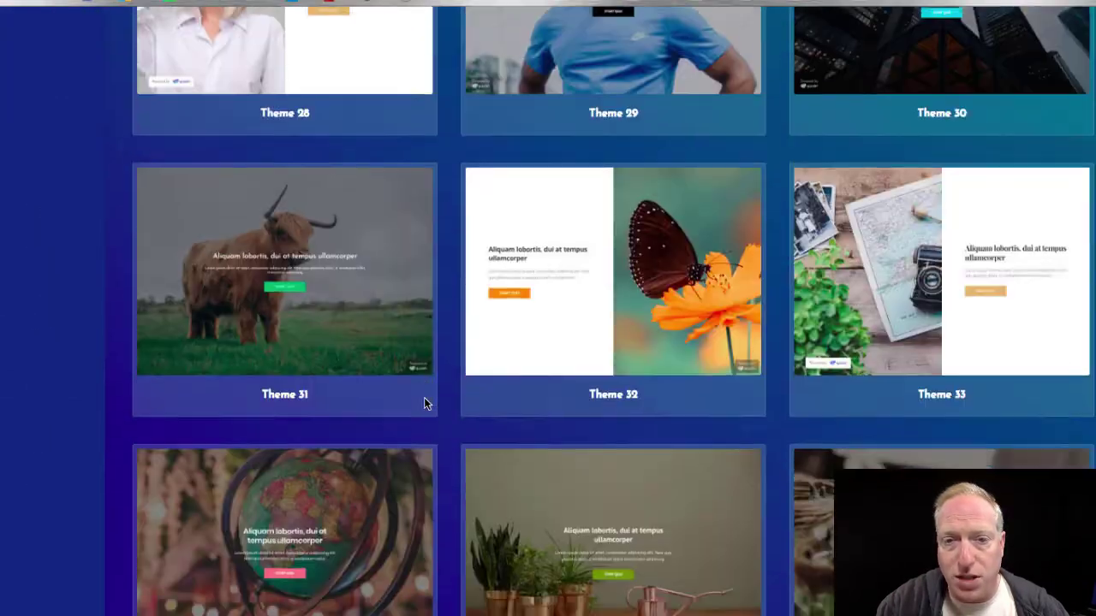
pyautogui.scroll(-10, 424, 397)
pyautogui.scroll(20, 424, 397)
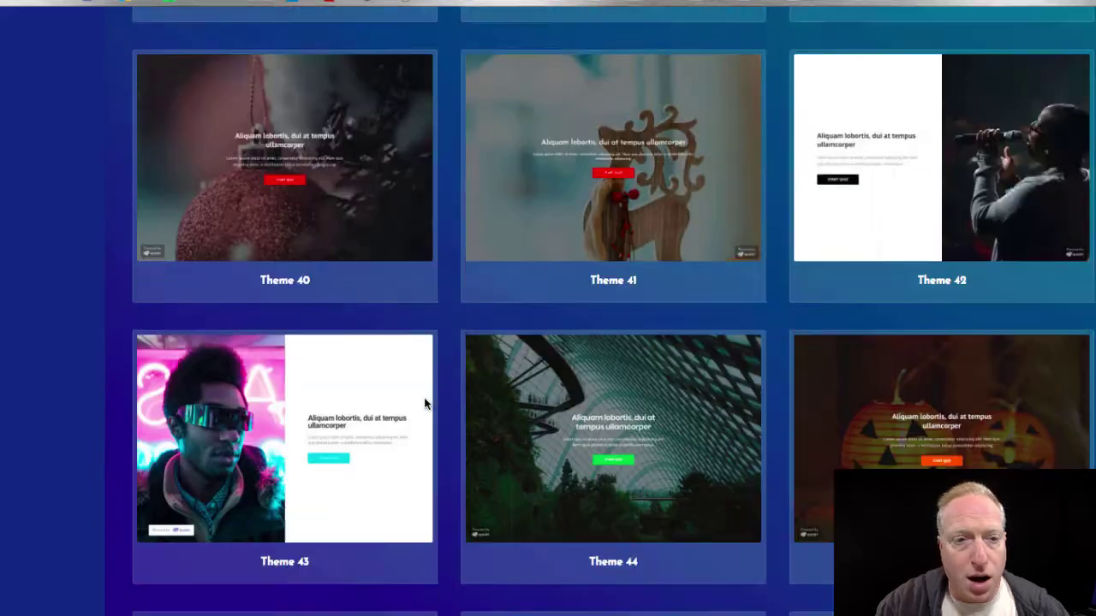
pyautogui.scroll(10, 424, 403)
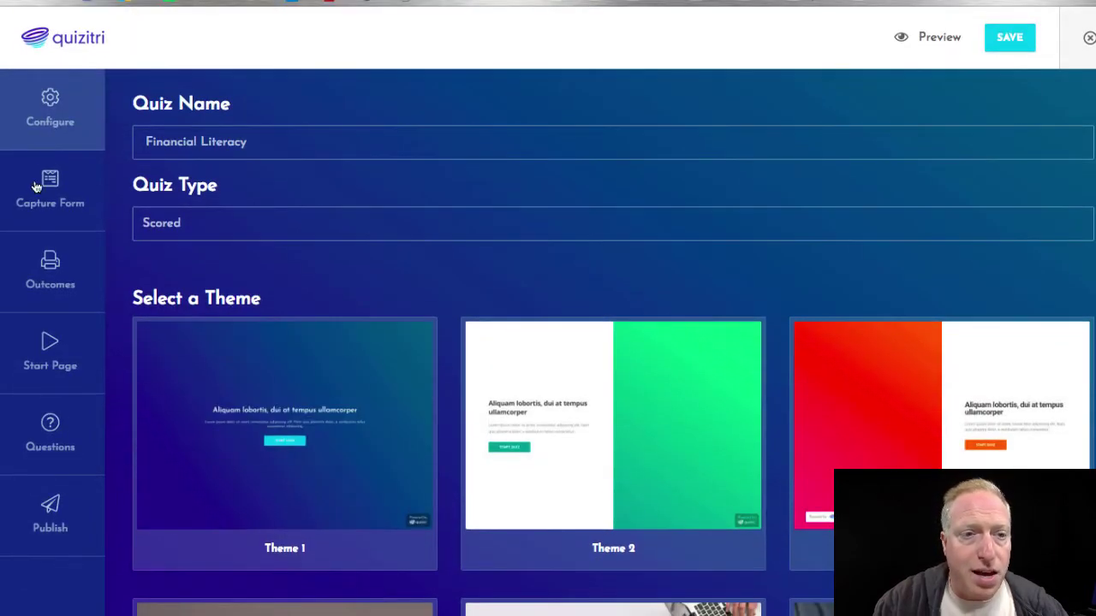
# Step: Set the capture form's integration type to HTML Form and review its Thank You URL and form field settings
pyautogui.click(34, 195)
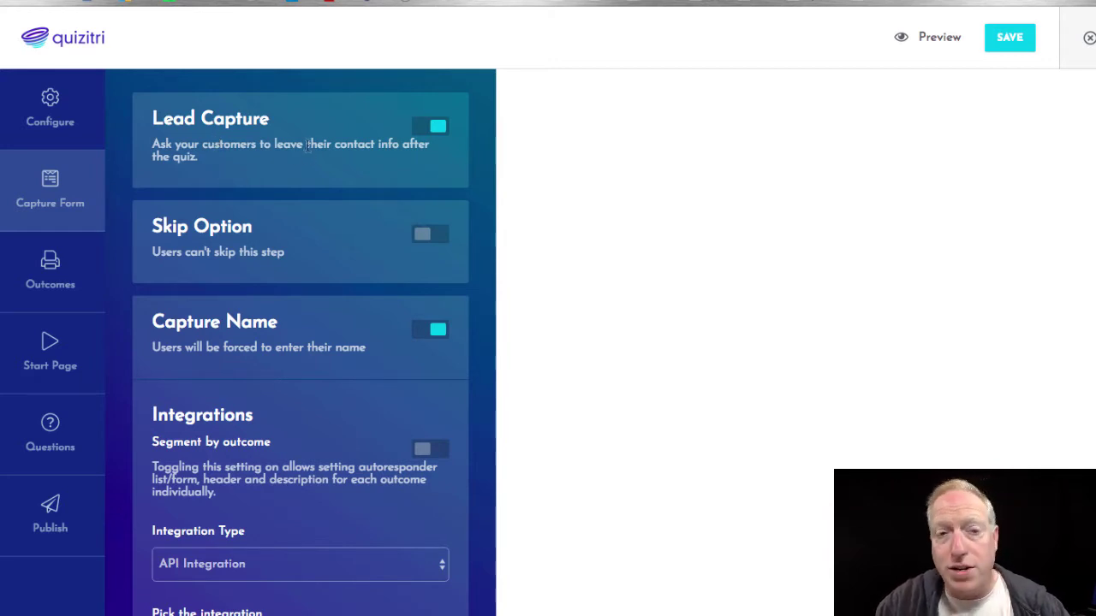
pyautogui.scroll(-2, 306, 147)
pyautogui.scroll(-3, 308, 144)
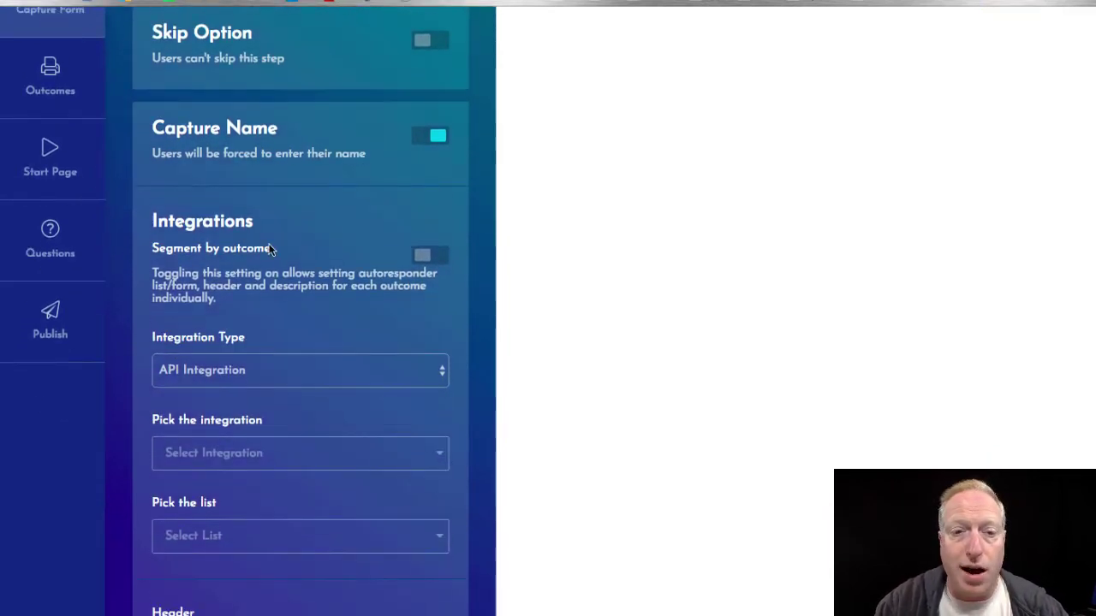
pyautogui.click(297, 376)
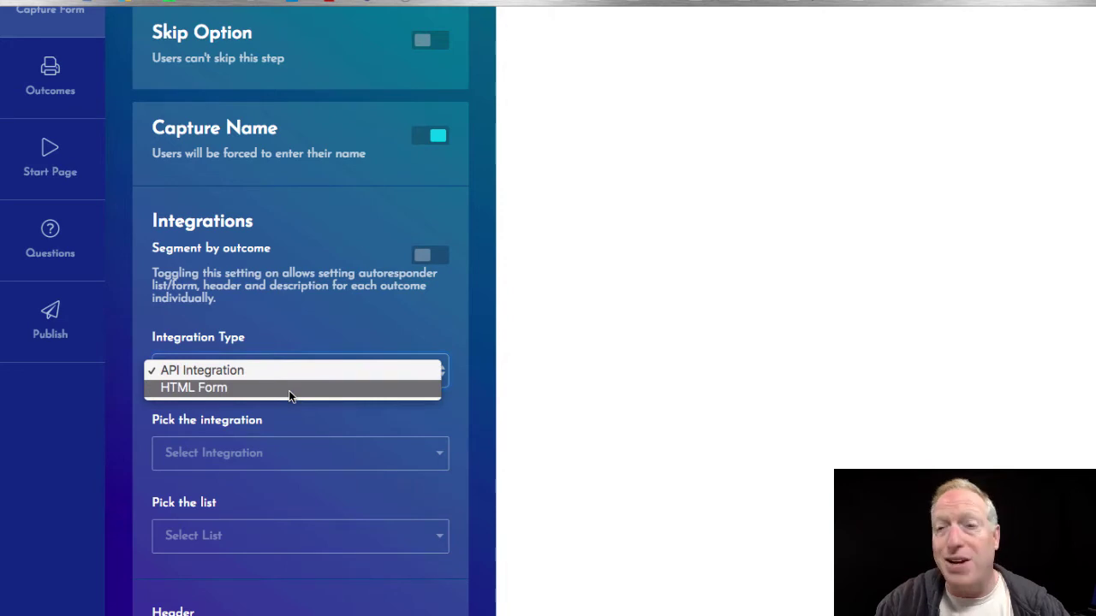
pyautogui.click(237, 389)
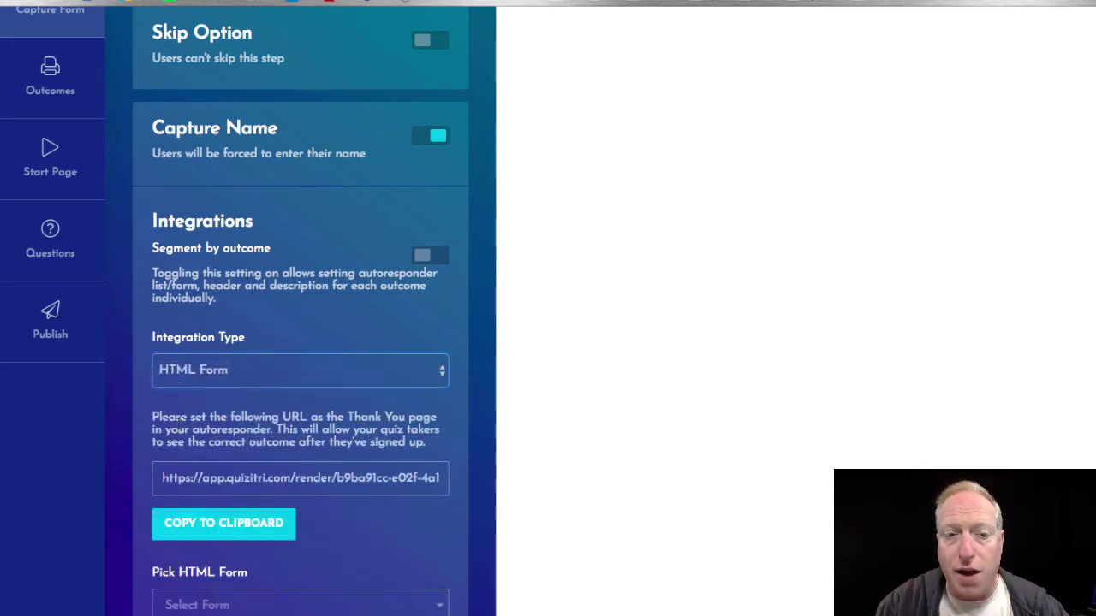
pyautogui.scroll(-2, 214, 402)
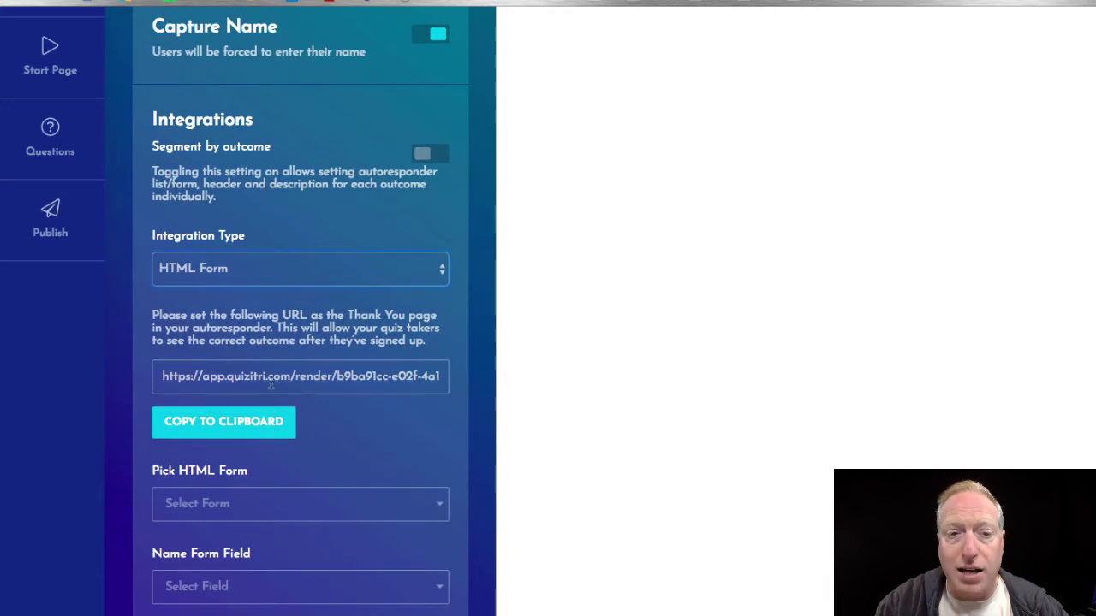
pyautogui.scroll(-1, 307, 457)
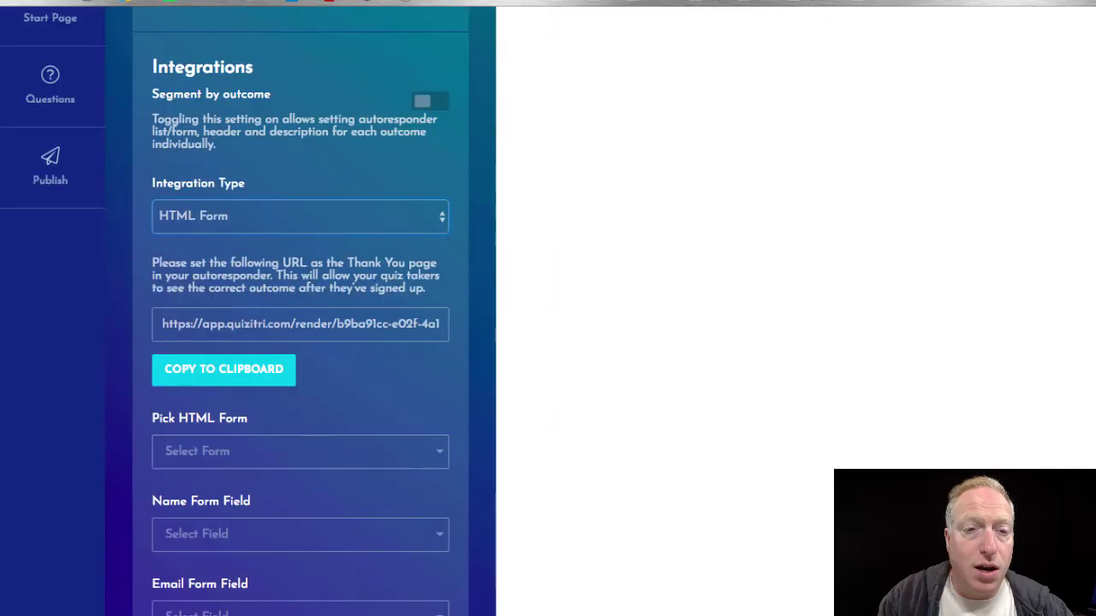
# Step: Enable the capture form's Skip Option so quiz takers can skip the lead capture step
pyautogui.scroll(2, 253, 424)
pyautogui.scroll(5, 250, 424)
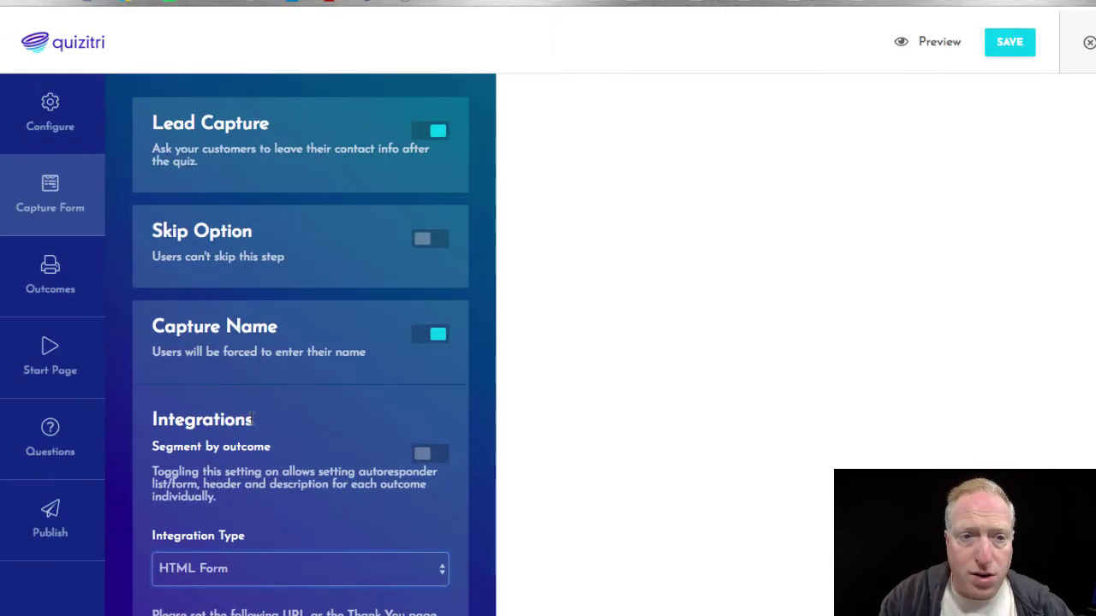
pyautogui.scroll(-1, 302, 364)
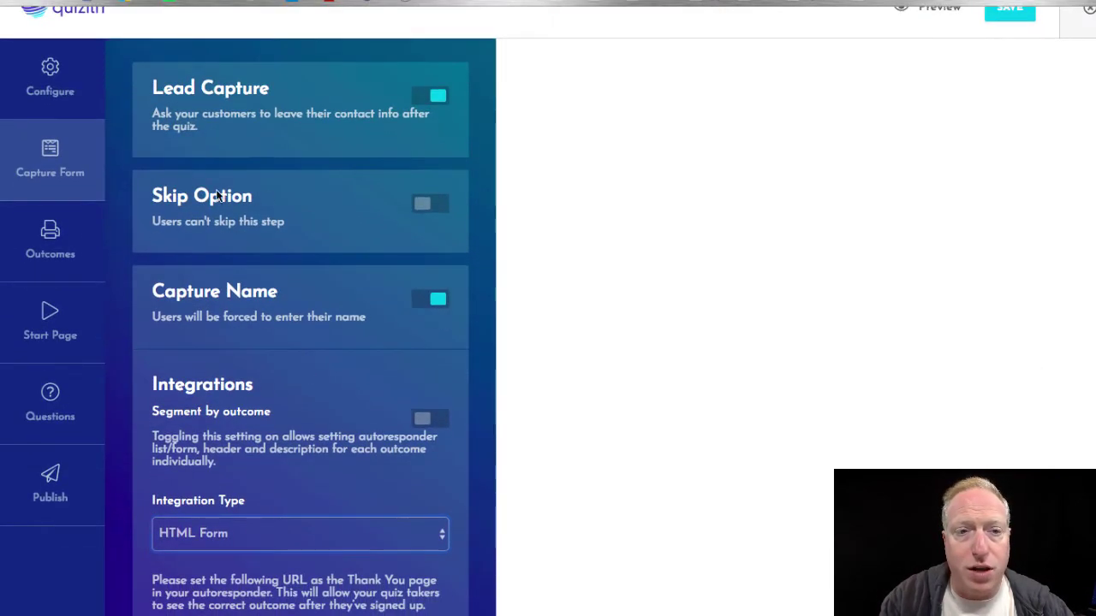
pyautogui.click(425, 204)
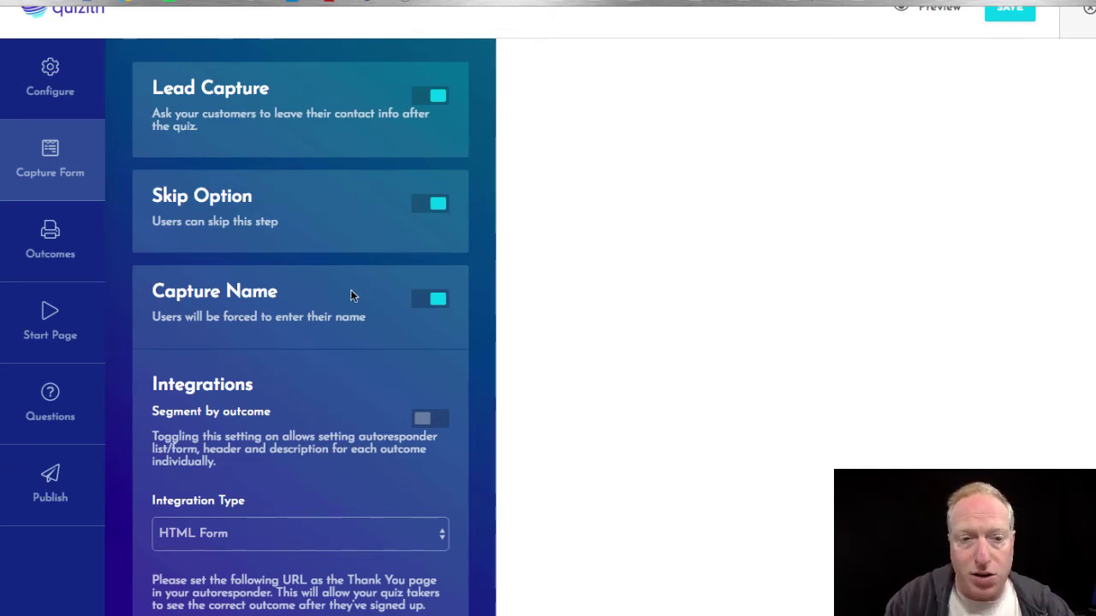
# Step: Turn on Segment by outcome for the capture form's integrations
pyautogui.scroll(-5, 350, 289)
pyautogui.scroll(-3, 257, 204)
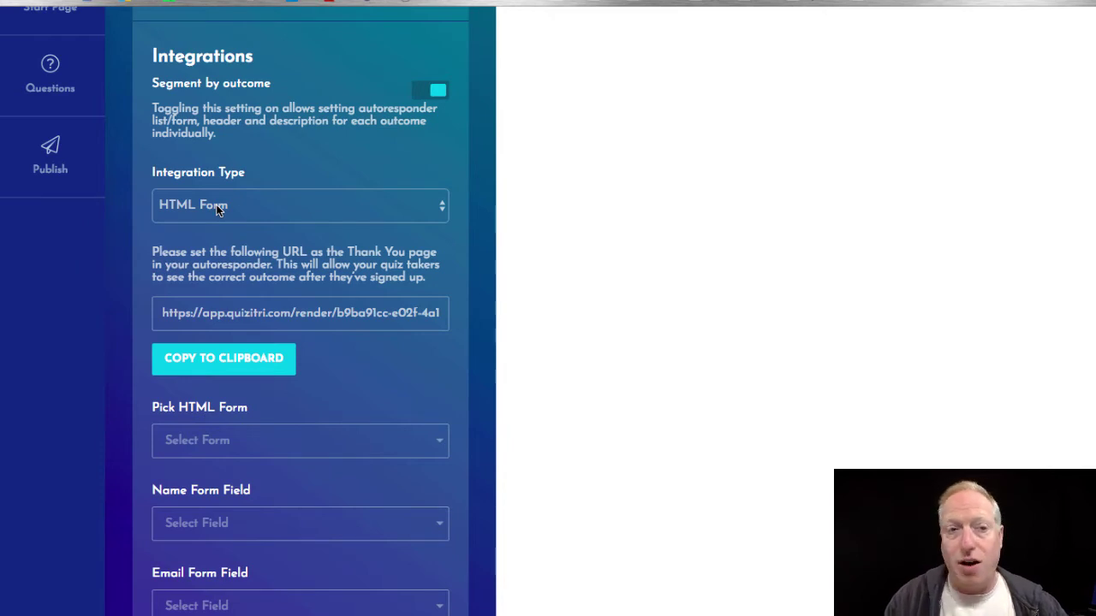
pyautogui.scroll(5, 143, 125)
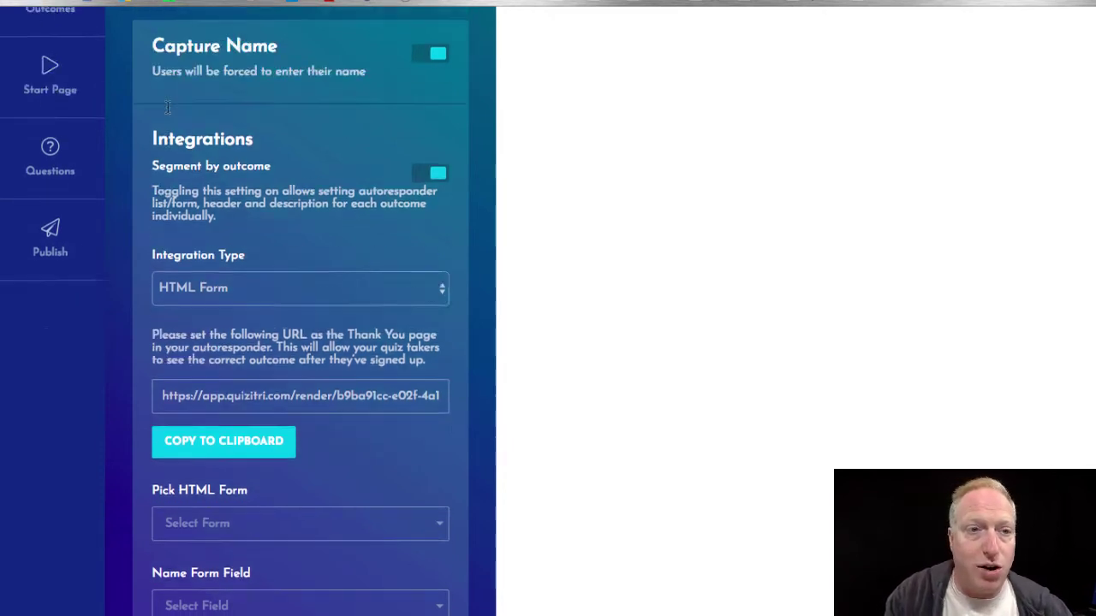
# Step: Set the type of Outcome 1 to Redirect URL and review its individual lead capture settings
pyautogui.click(45, 212)
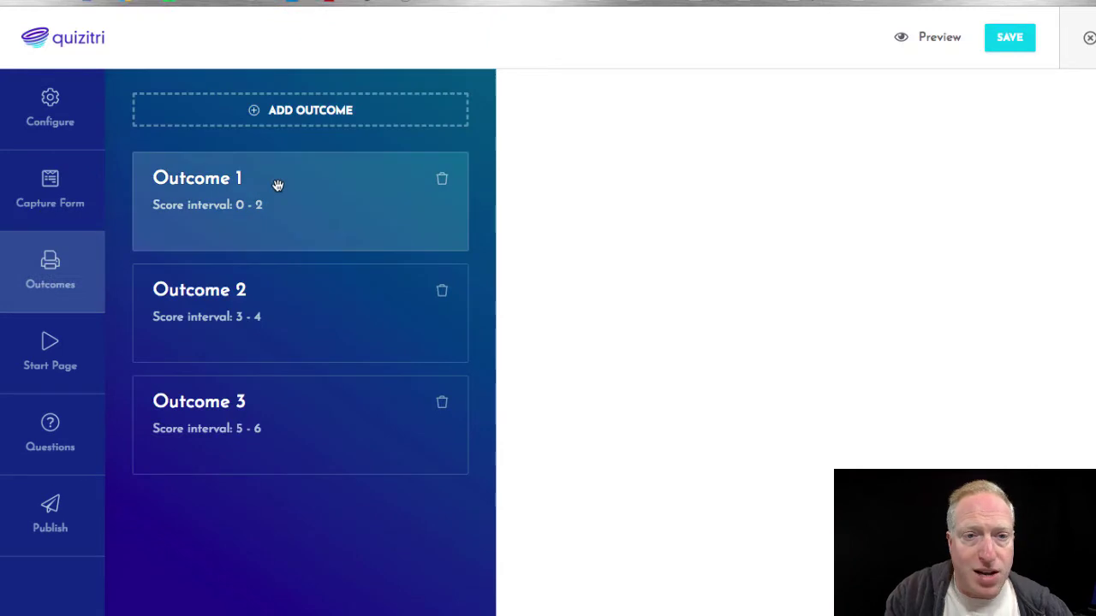
pyautogui.click(288, 196)
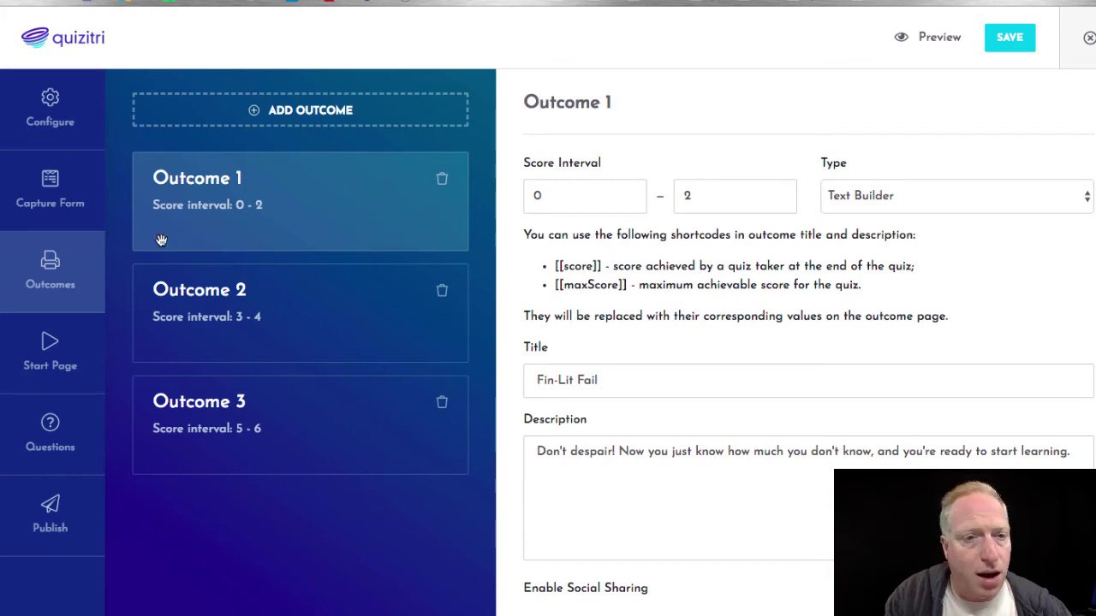
pyautogui.click(864, 196)
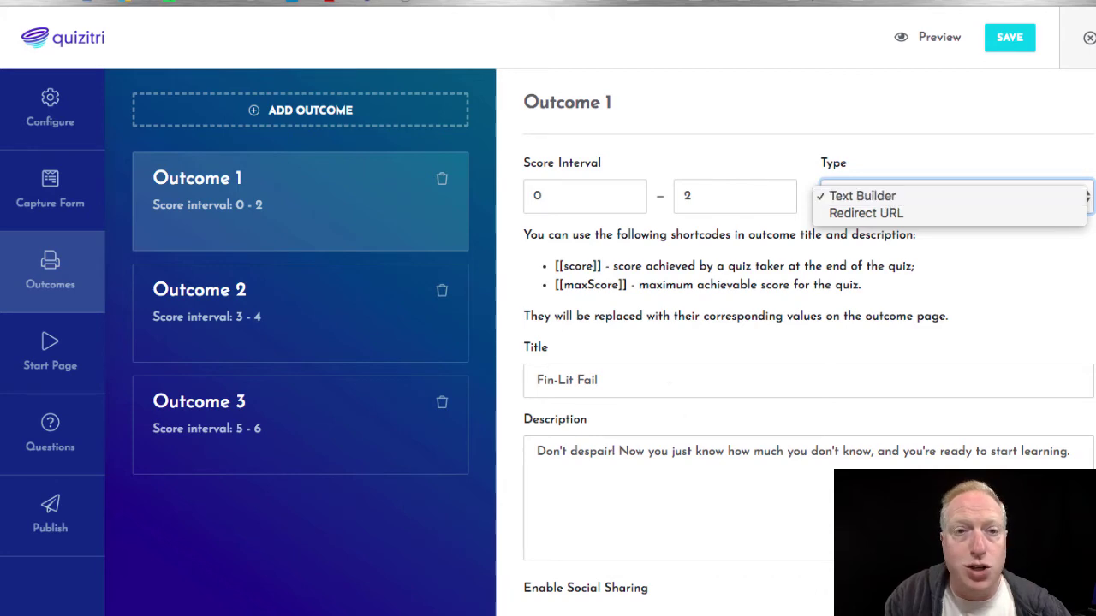
pyautogui.press('Escape')
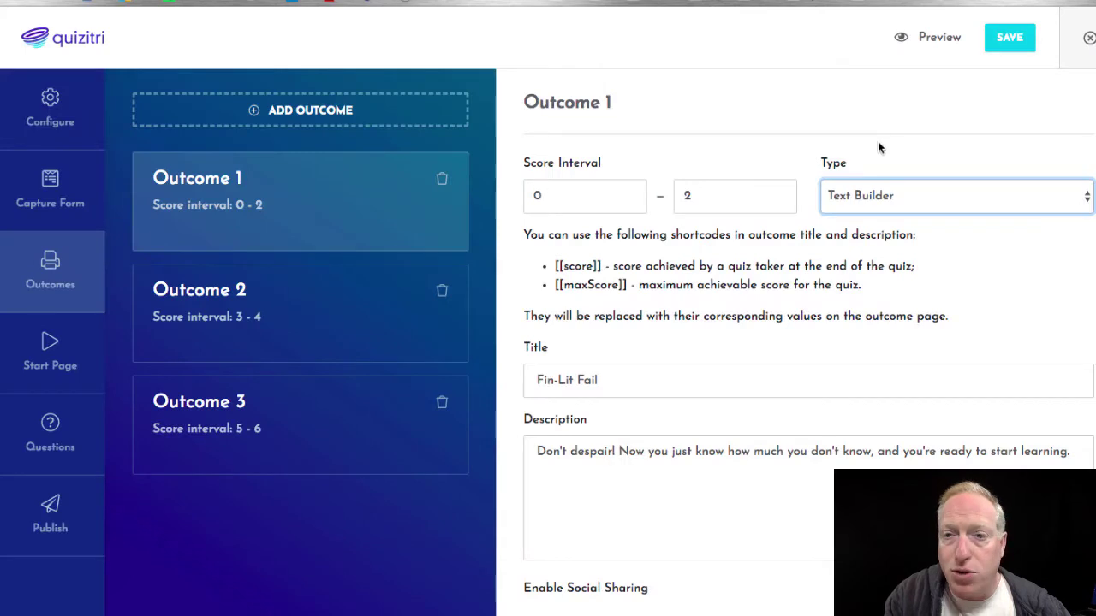
pyautogui.click(877, 196)
pyautogui.click(876, 219)
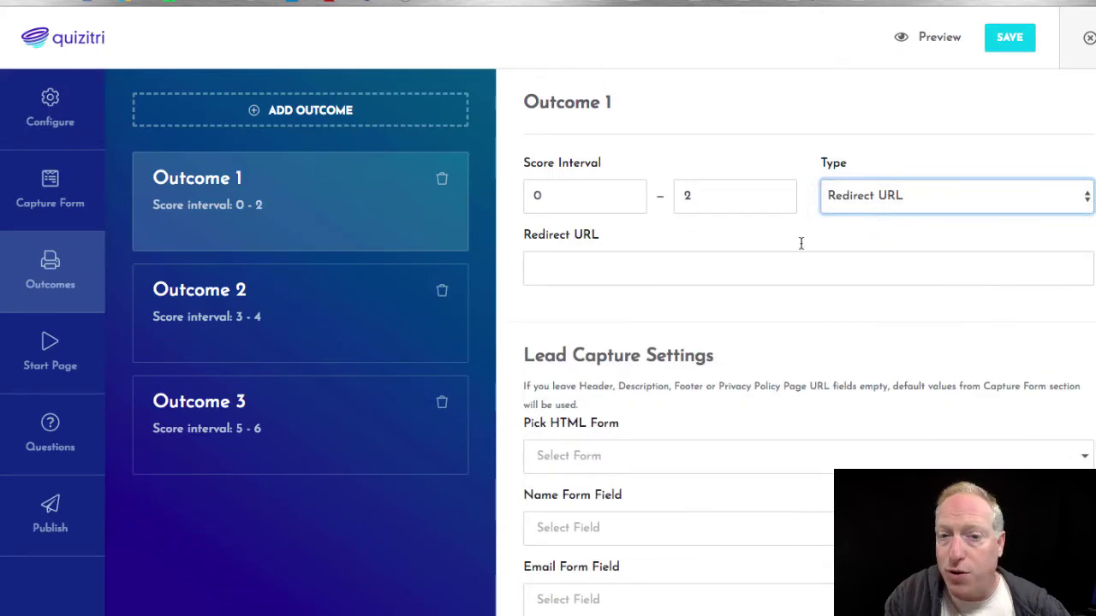
pyautogui.scroll(-3, 880, 276)
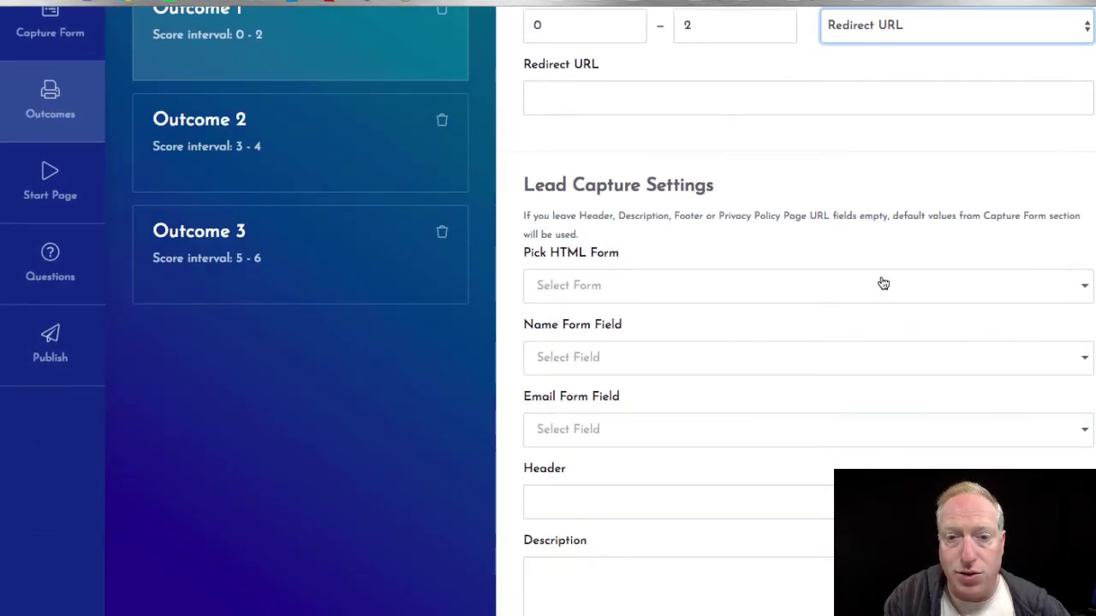
pyautogui.scroll(2, 881, 275)
pyautogui.scroll(-4, 856, 274)
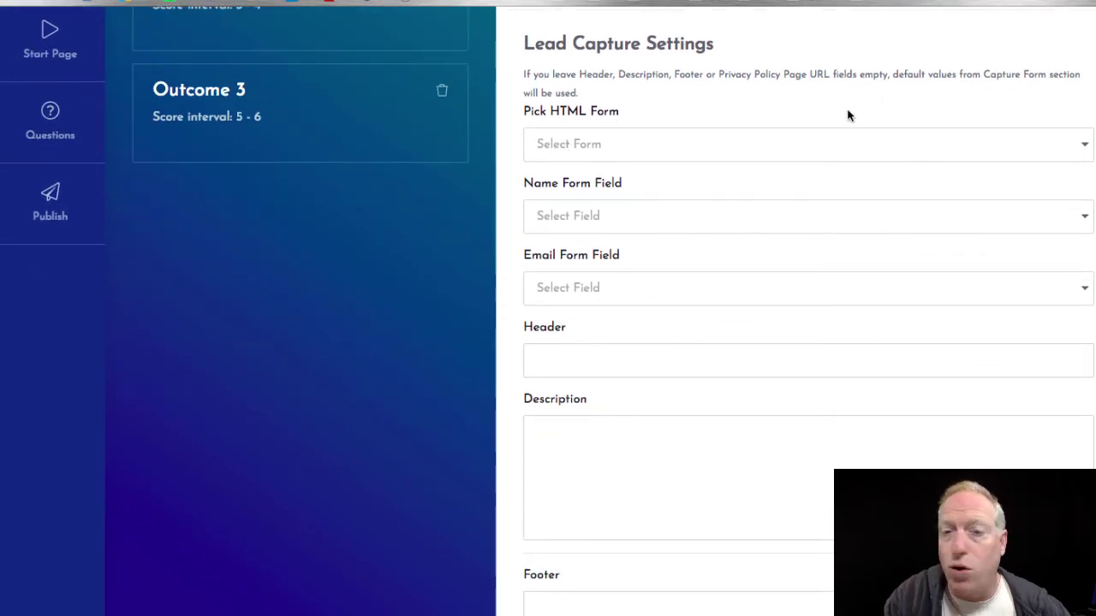
pyautogui.scroll(4, 604, 218)
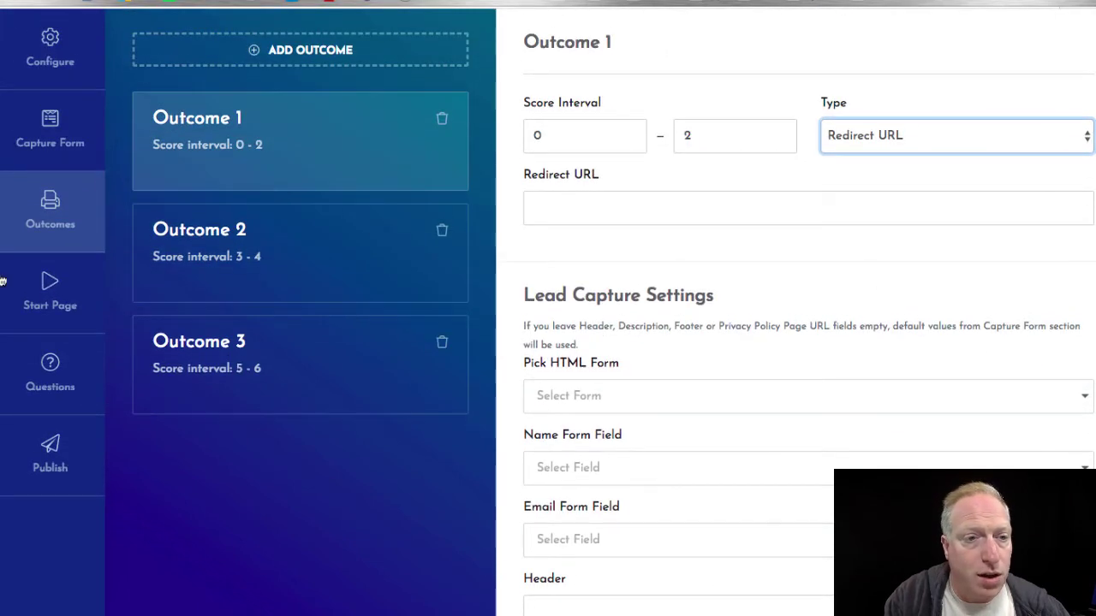
# Step: Open the quiz's start page settings
pyautogui.click(49, 294)
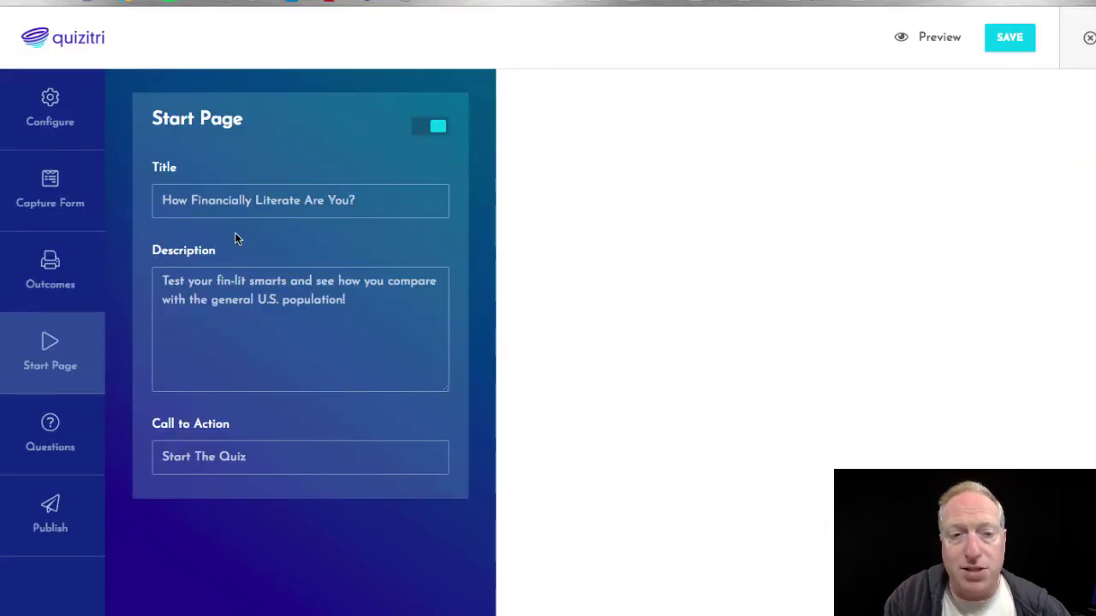
# Step: Open Question 1 from the quiz's question list and review its question text and answer settings
pyautogui.click(275, 466)
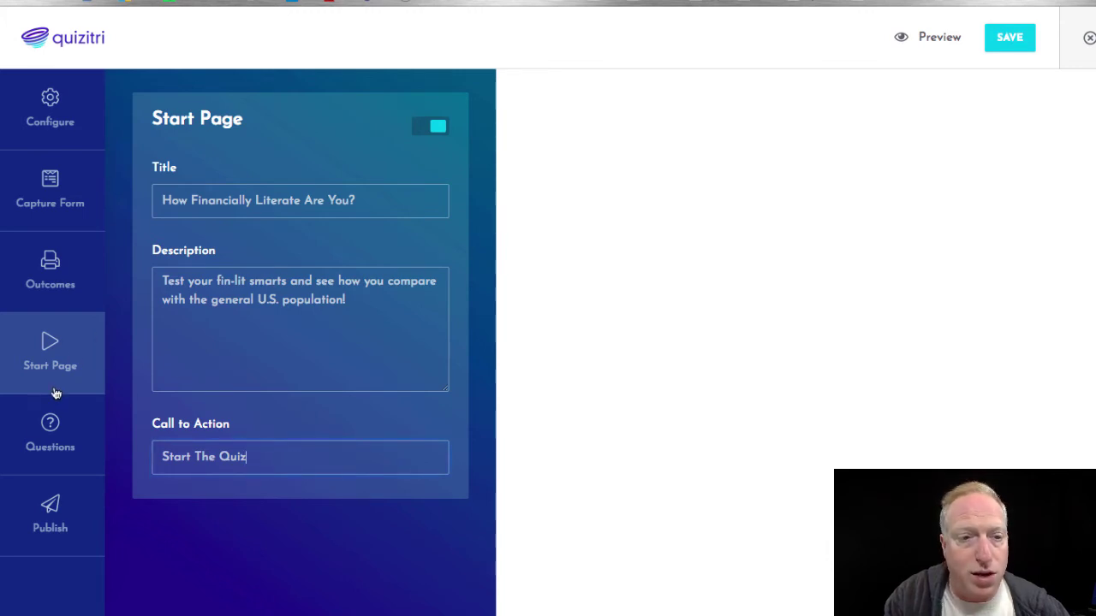
pyautogui.click(31, 450)
pyautogui.click(299, 213)
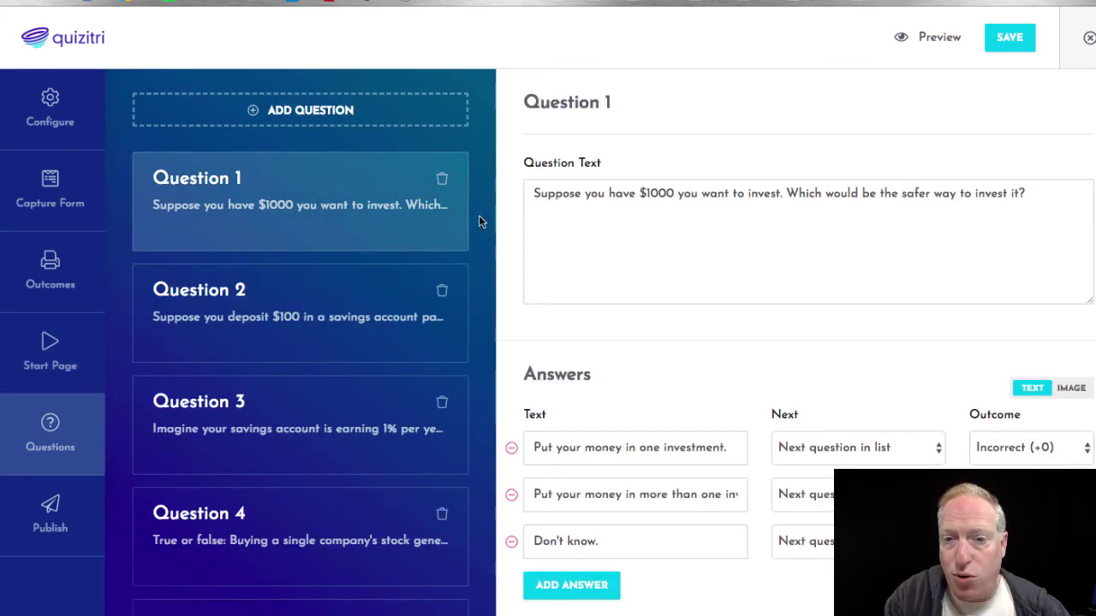
pyautogui.scroll(-3, 702, 283)
pyautogui.scroll(3, 582, 206)
pyautogui.click(529, 190)
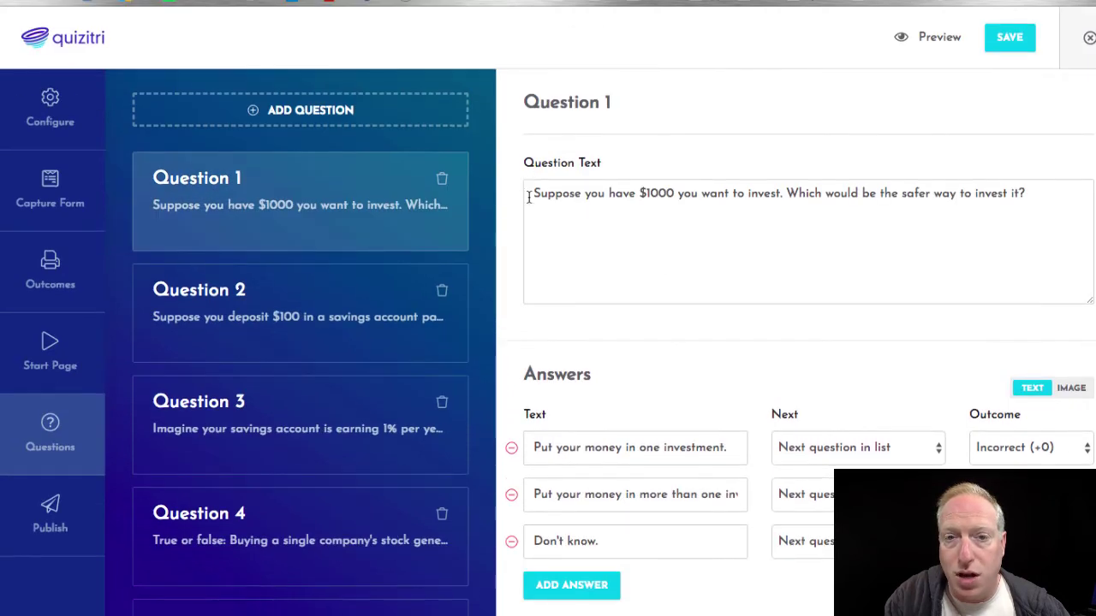
pyautogui.scroll(-4, 807, 251)
pyautogui.scroll(-2, 808, 252)
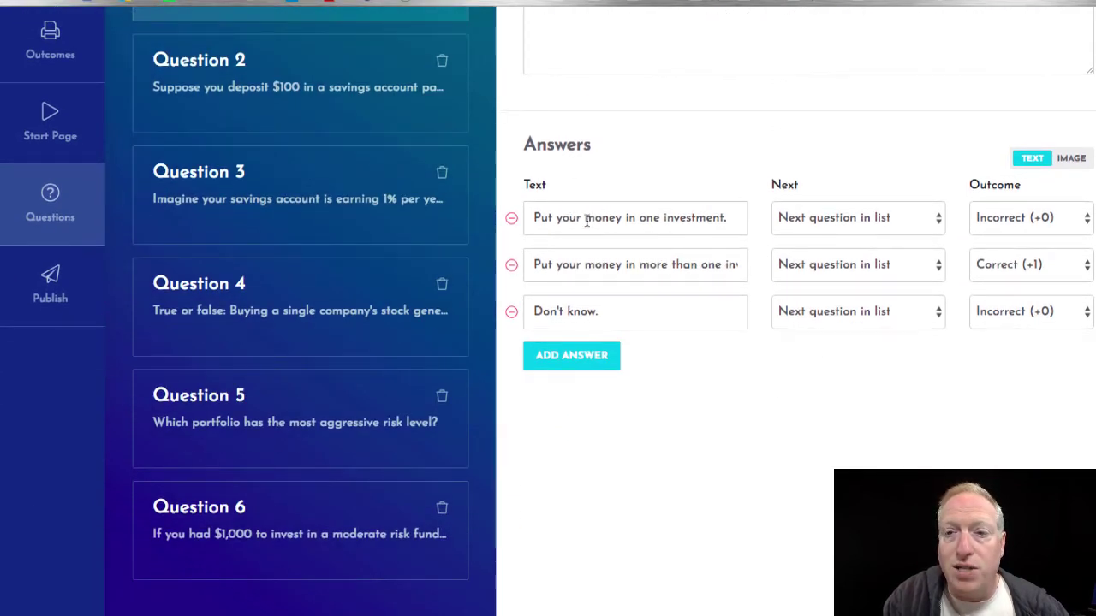
# Step: Add a blank fourth answer to Question 1 and inspect its next-question choices, keeping Next question in list
pyautogui.click(555, 363)
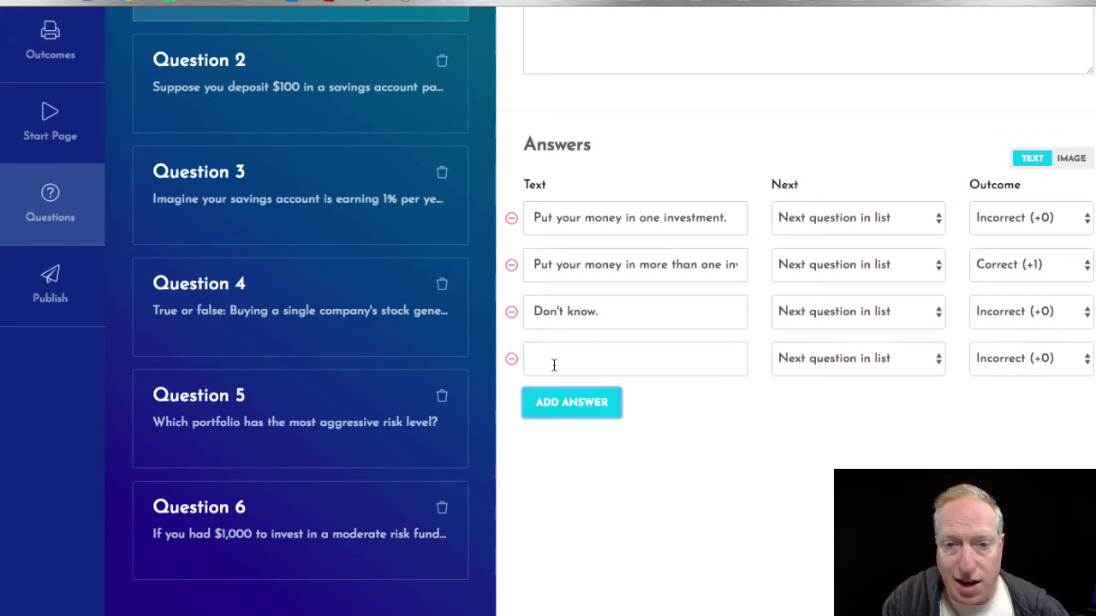
pyautogui.click(535, 364)
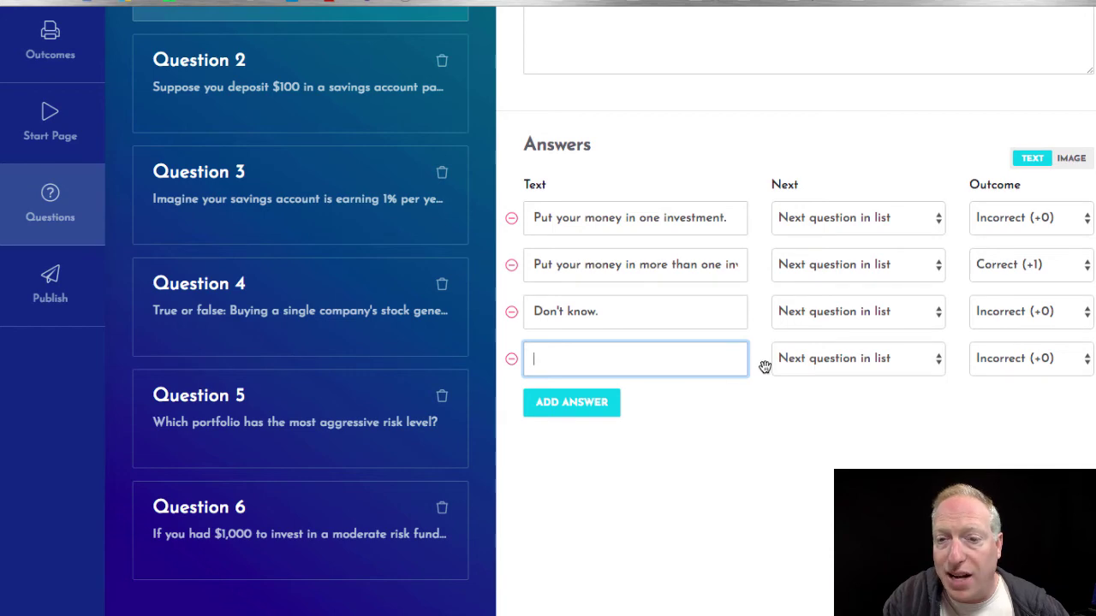
pyautogui.click(861, 363)
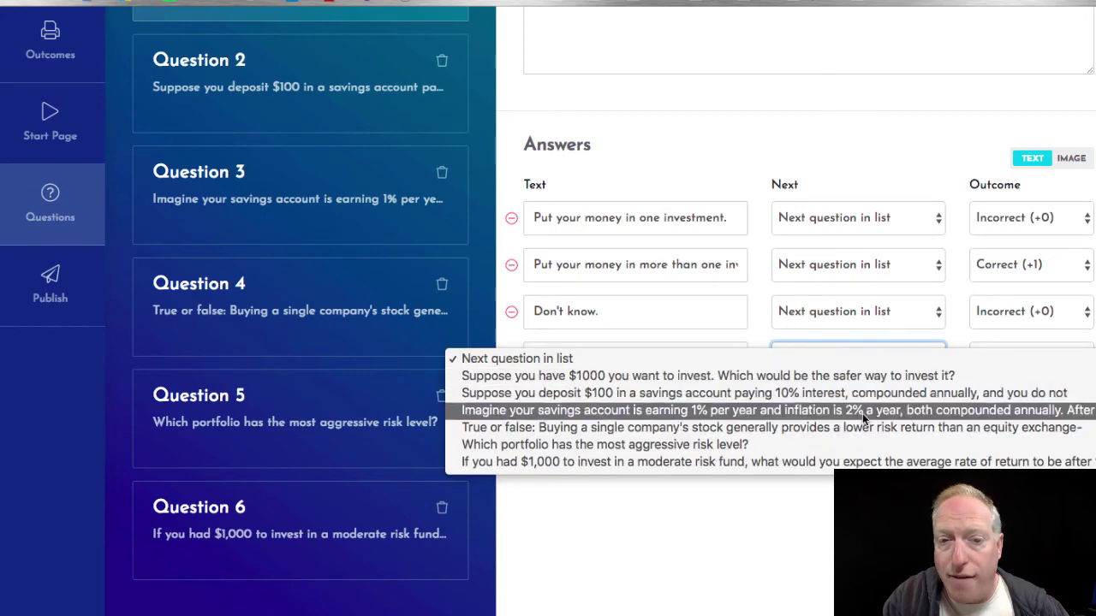
pyautogui.click(851, 333)
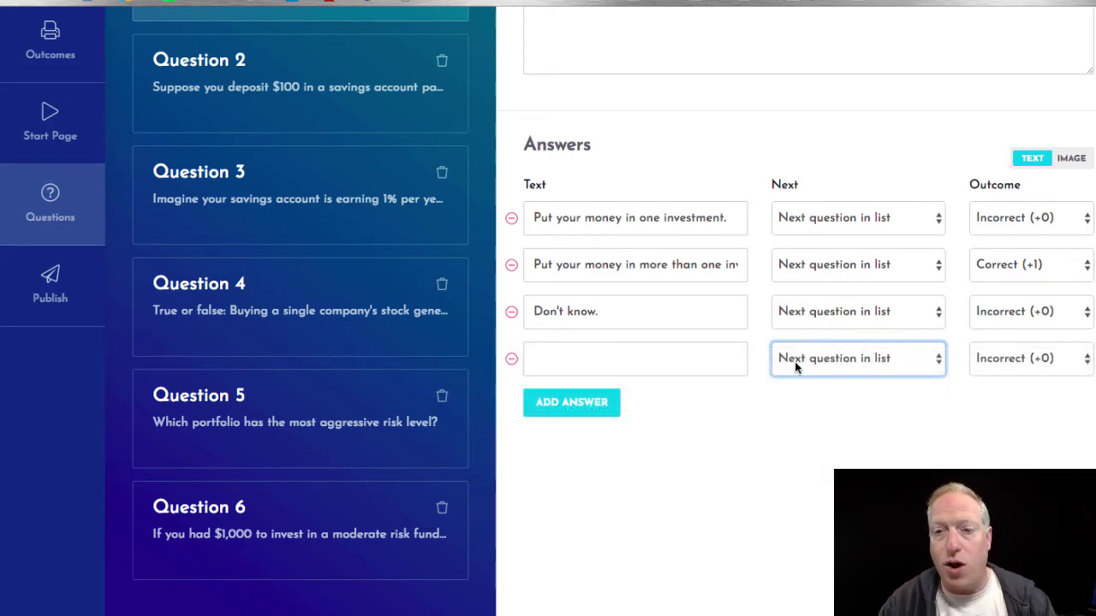
pyautogui.click(511, 360)
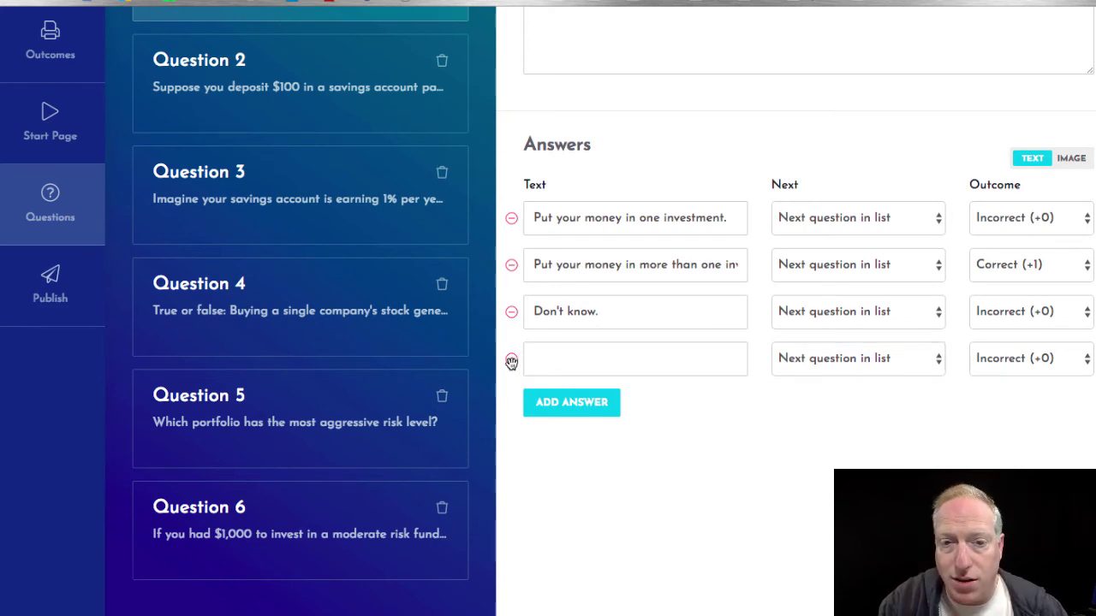
# Step: Switch Question 1's answers to image format to view the photo upload fields, and return them to text format
pyautogui.click(1071, 158)
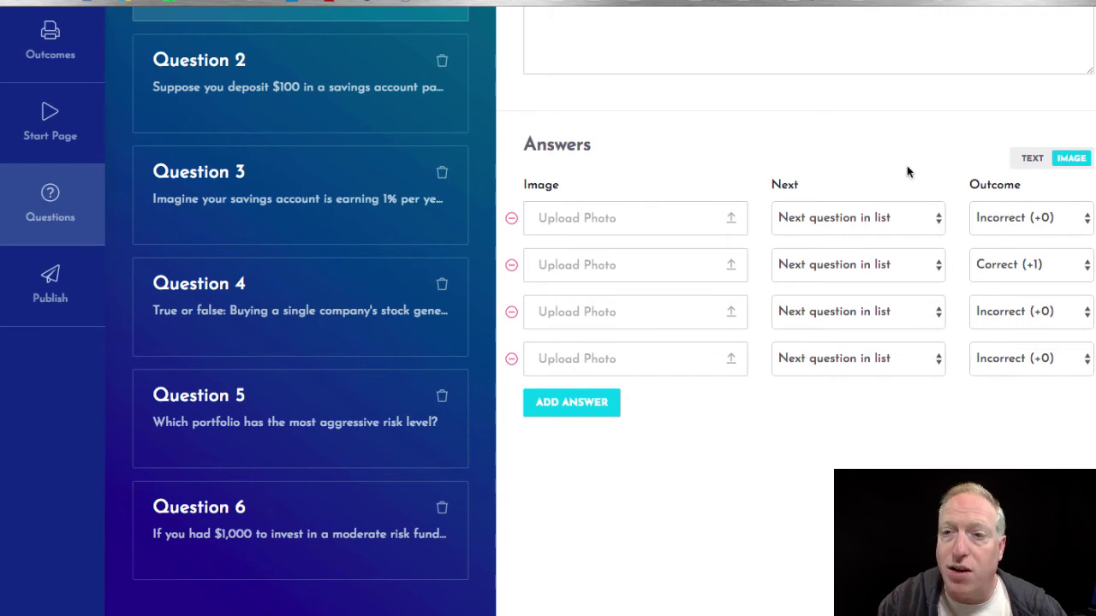
pyautogui.click(1030, 159)
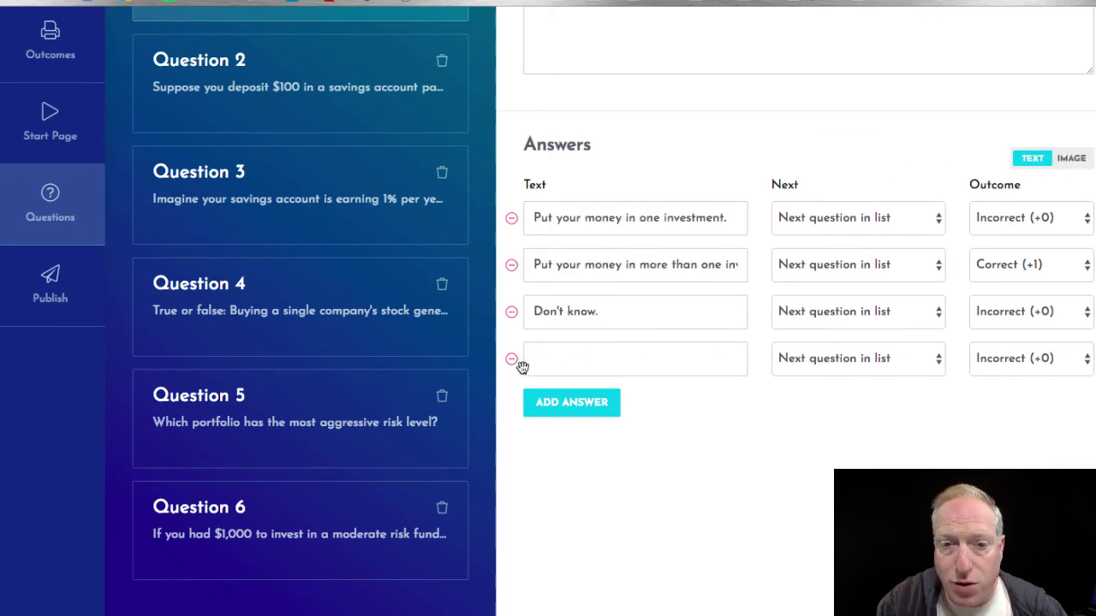
# Step: Open the quiz's publishing options and examine the full public URL and the inline embed code
pyautogui.click(59, 301)
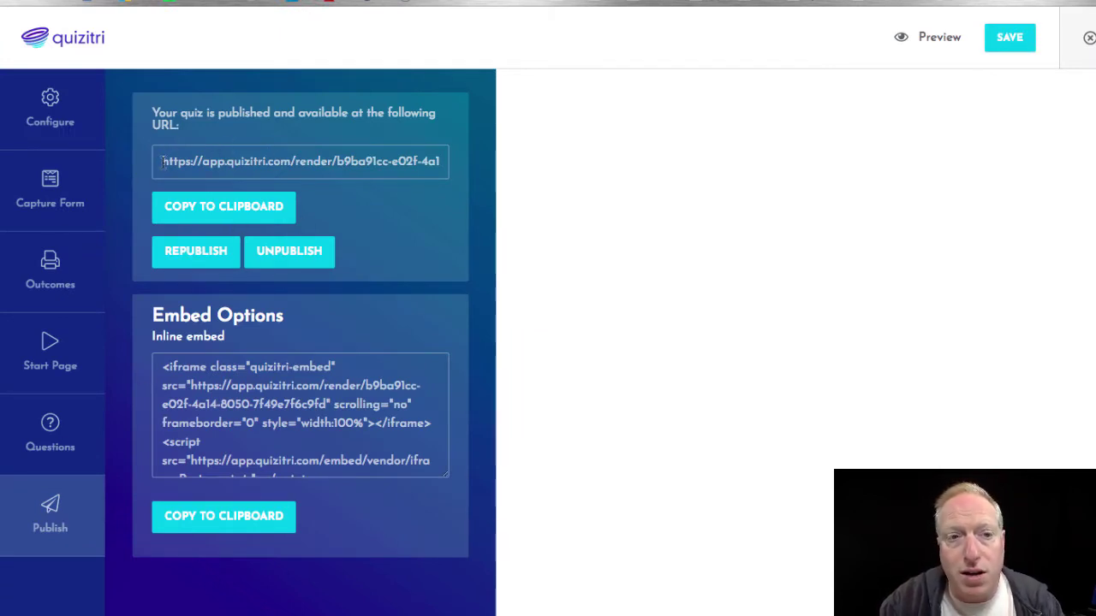
pyautogui.moveTo(163, 163); pyautogui.dragTo(471, 163)
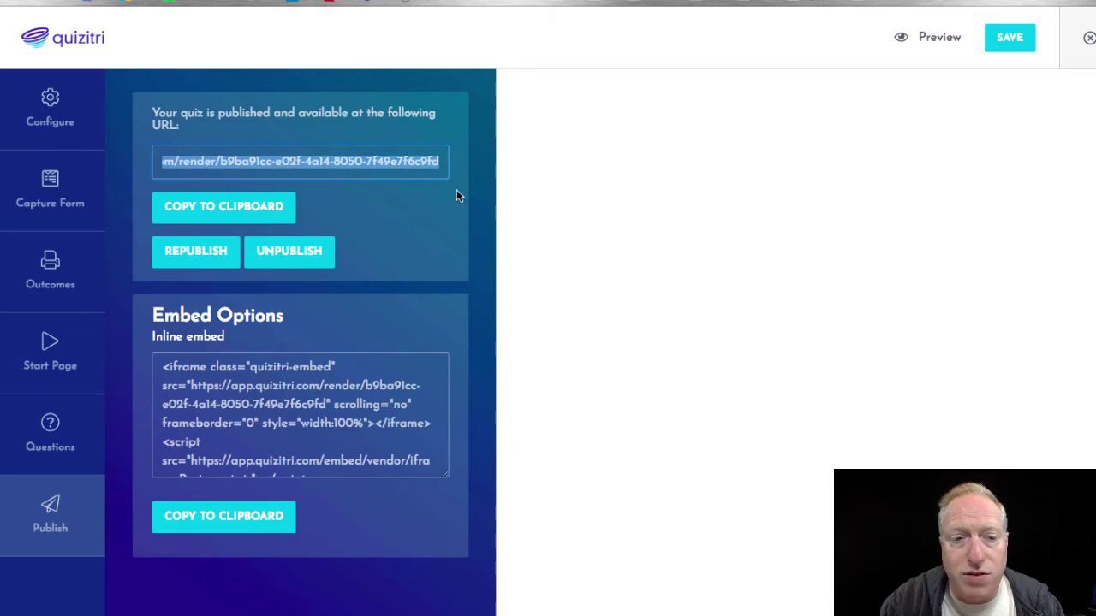
pyautogui.click(393, 308)
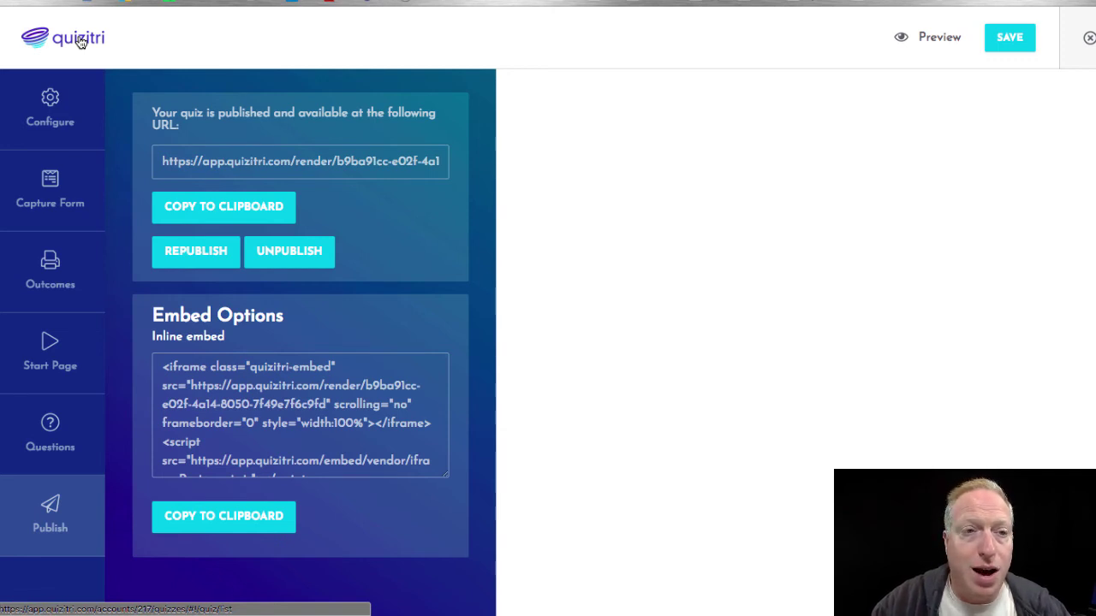
# Step: Return to the quiz's general configuration with its name, type and themes
pyautogui.click(39, 118)
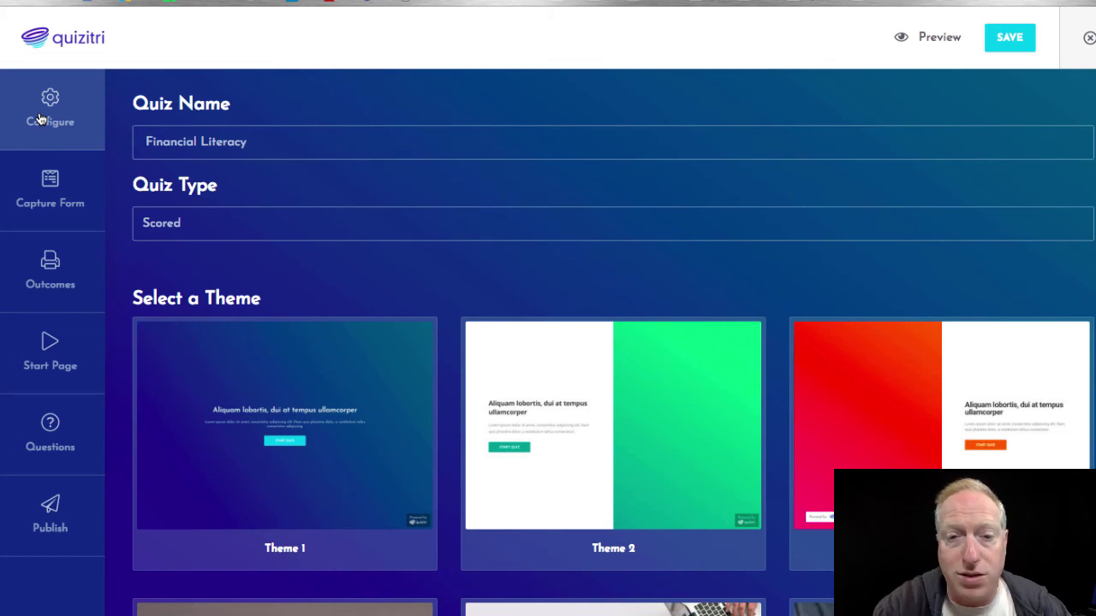